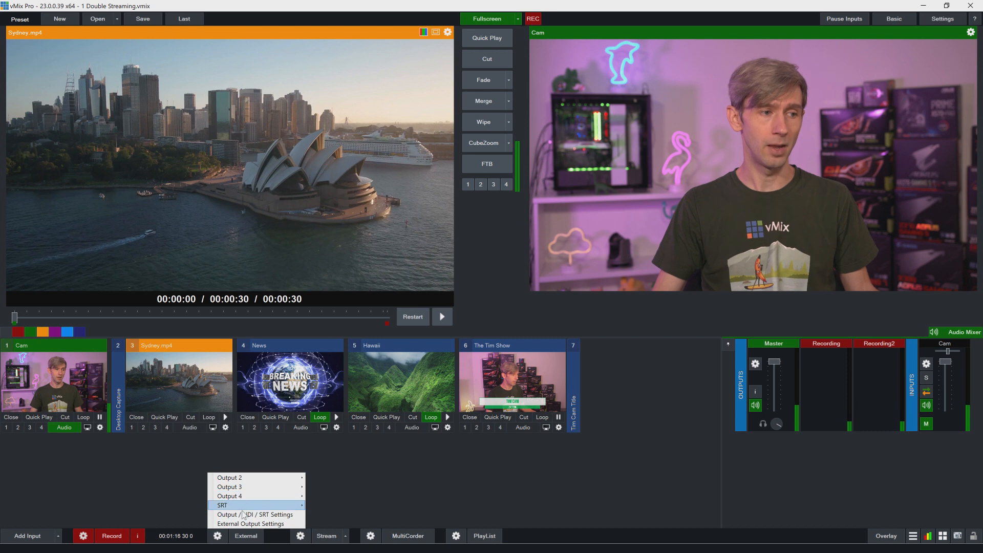
- Examine the source and overlay options offered for Output 2 in the Outputs / NDI / SRT settings, leaving without saving
{"action": "left_click", "coordinate": [244, 514]}
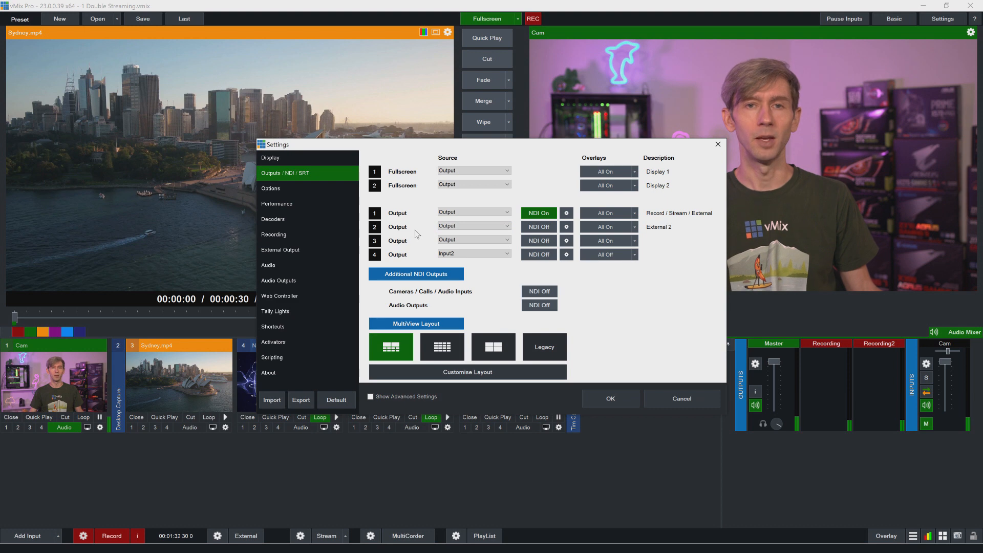
{"action": "left_click", "coordinate": [447, 227]}
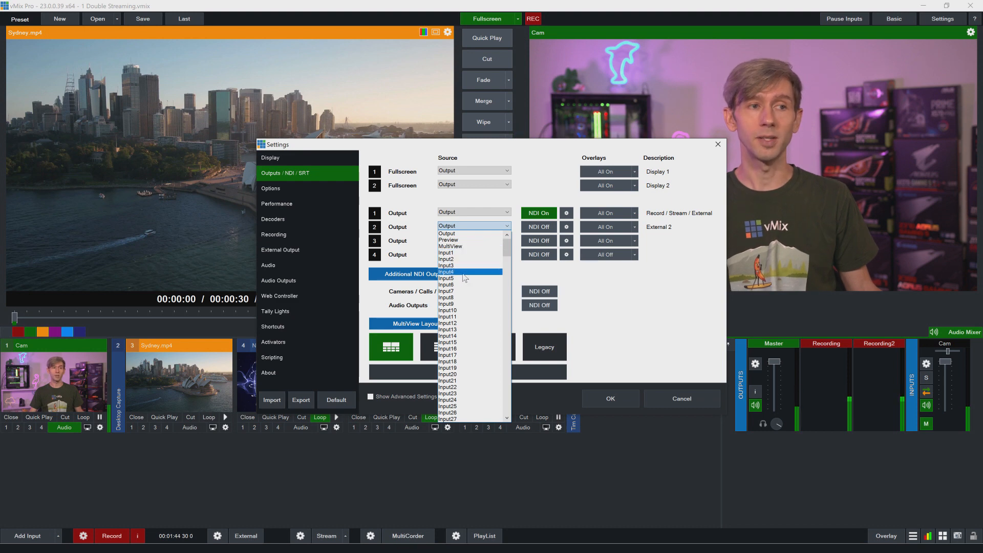
{"action": "left_click", "coordinate": [432, 230]}
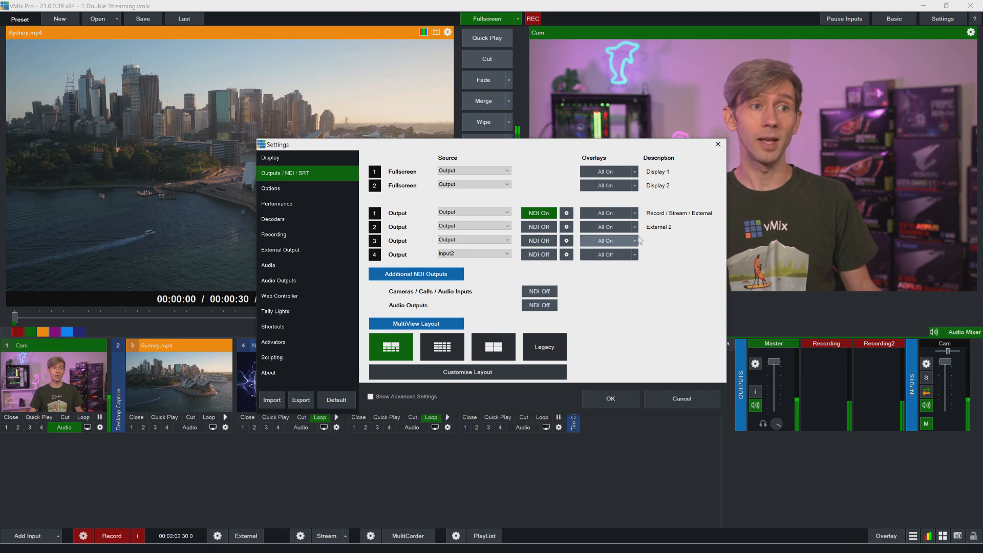
{"action": "left_click", "coordinate": [635, 227]}
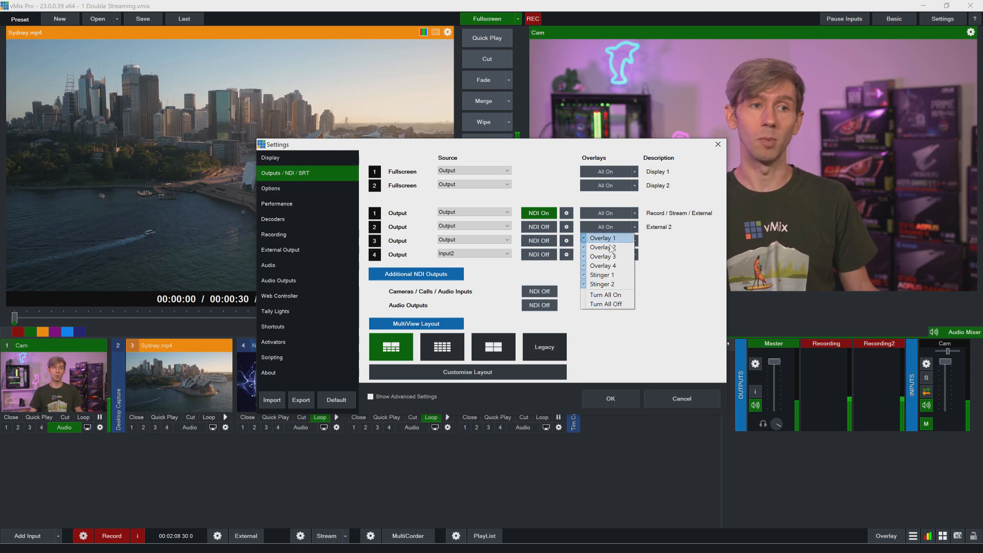
{"action": "left_click", "coordinate": [698, 286]}
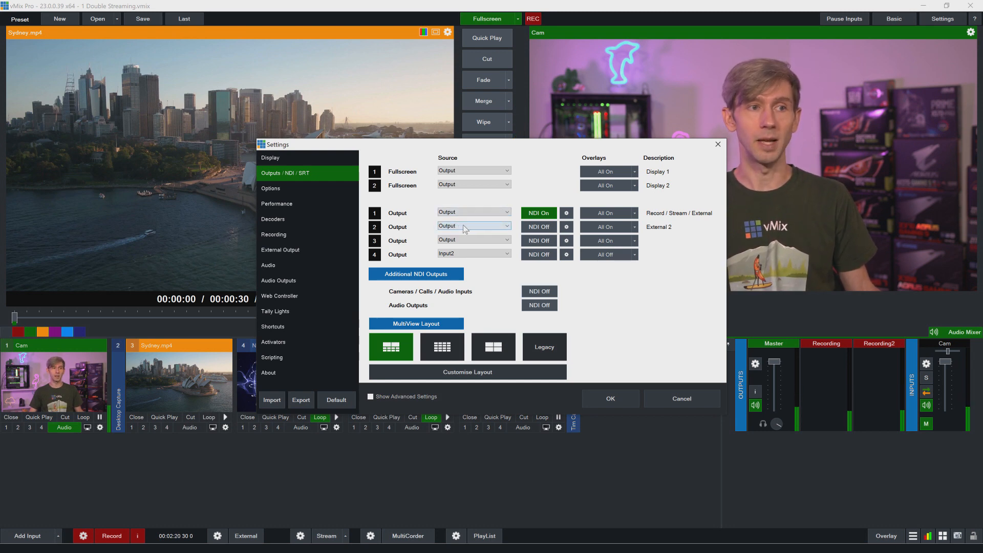
{"action": "left_click", "coordinate": [711, 402]}
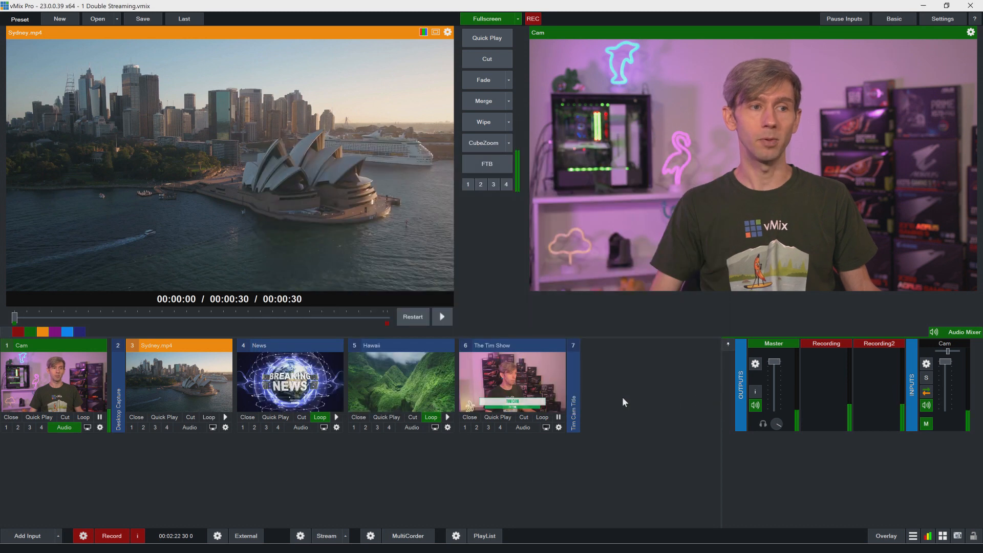
- Load The Tim Show into preview and assign Input6 as the source of Output 2 in the output settings
{"action": "left_click", "coordinate": [512, 382]}
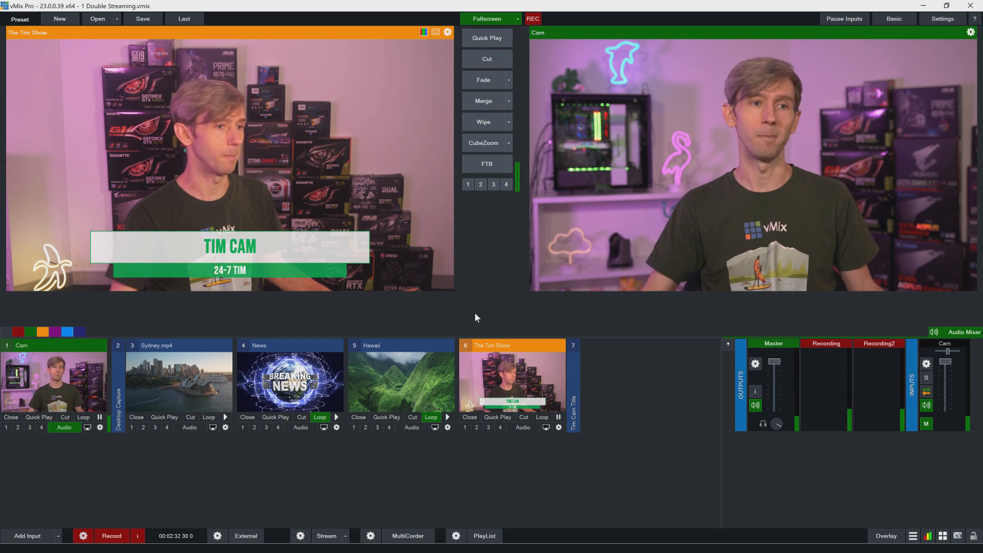
{"action": "left_click", "coordinate": [215, 537]}
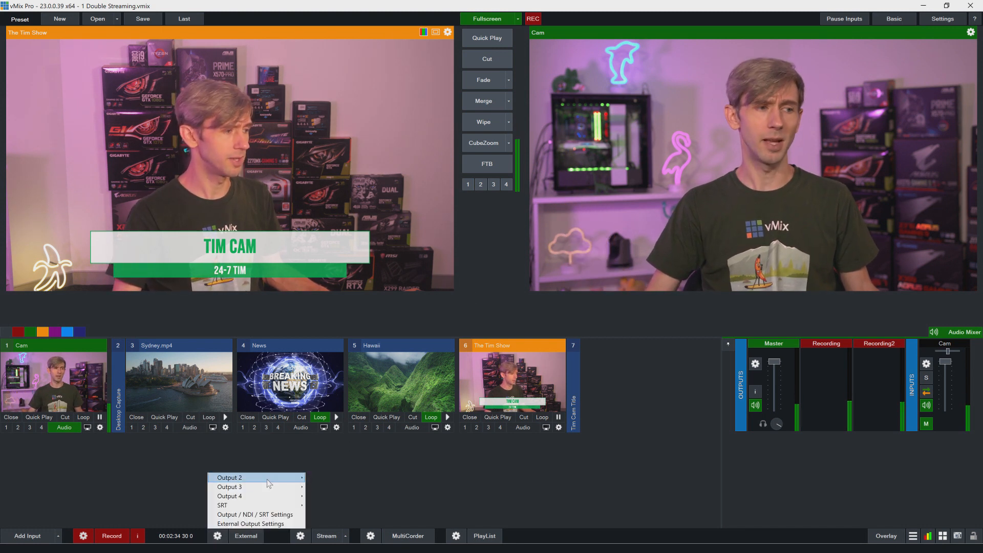
{"action": "left_click", "coordinate": [246, 512]}
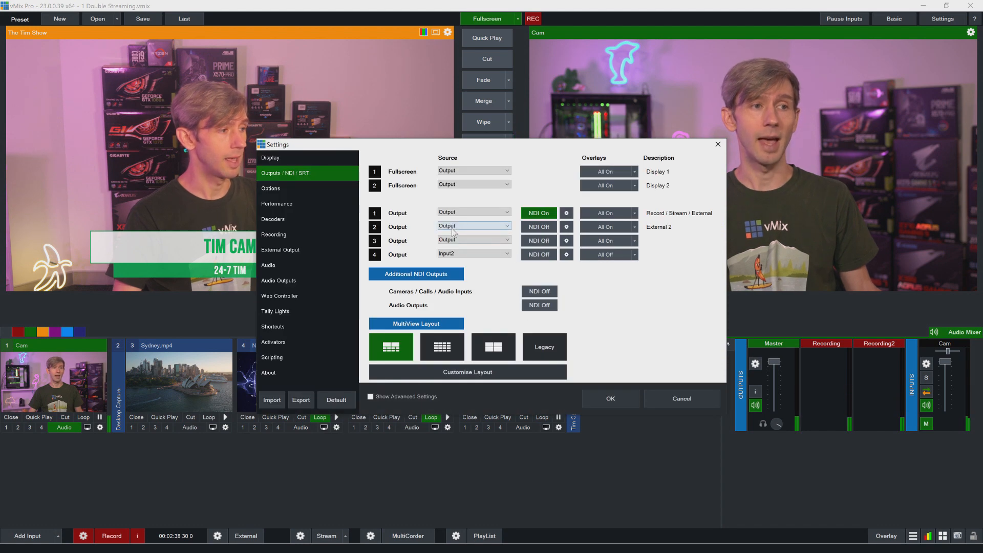
{"action": "left_click", "coordinate": [453, 227]}
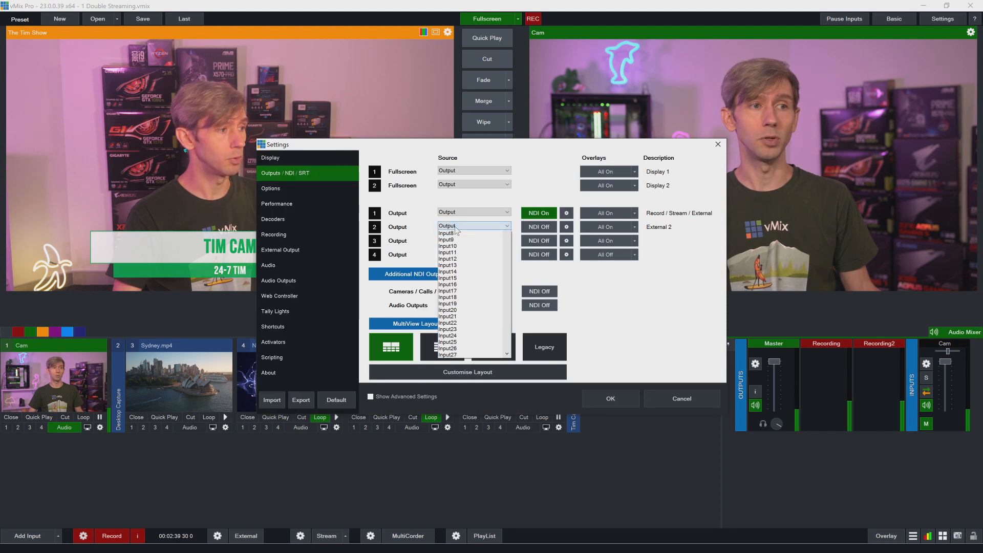
{"action": "left_click", "coordinate": [468, 154]}
{"action": "left_click_drag", "start_coordinate": [481, 155], "coordinate": [473, 65]}
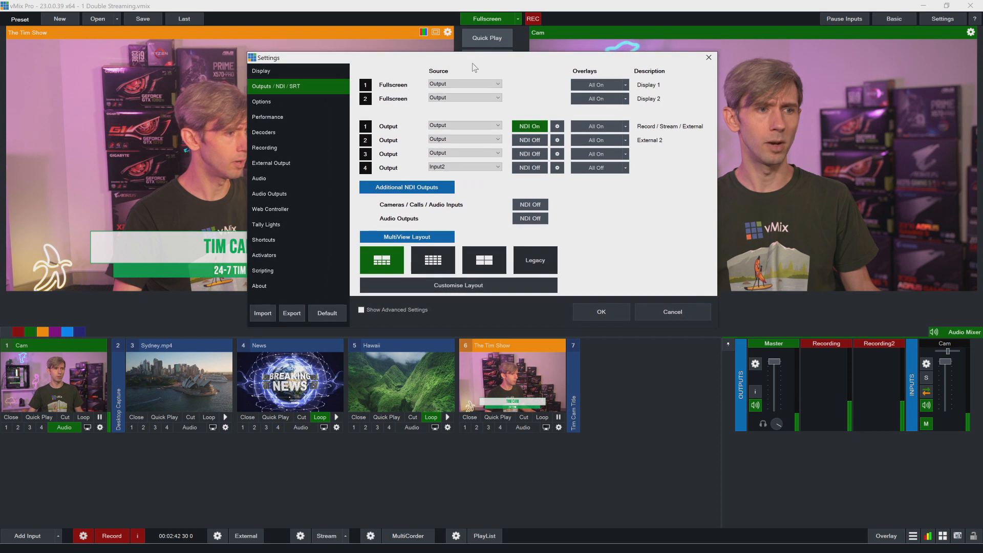
{"action": "left_click", "coordinate": [458, 138]}
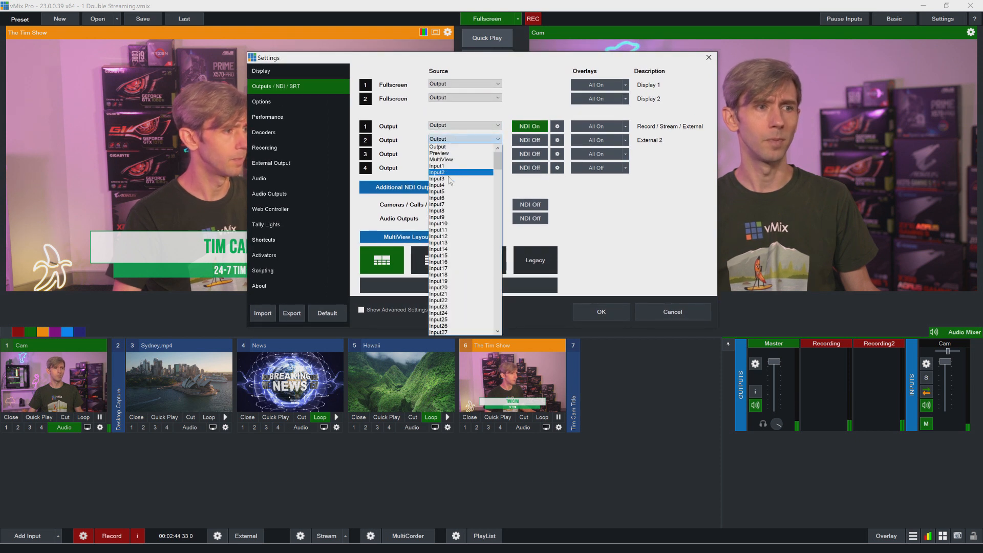
{"action": "left_click", "coordinate": [451, 198]}
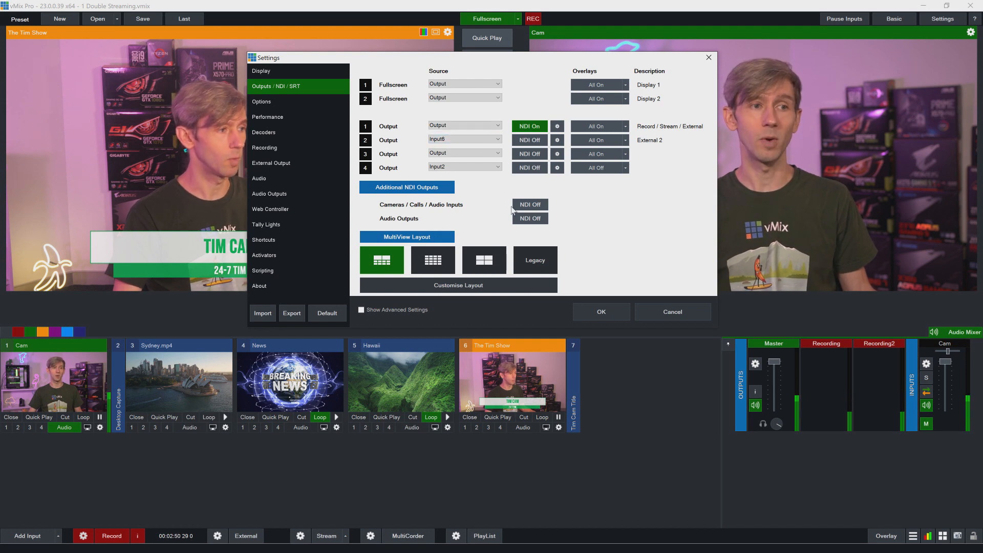
{"action": "left_click", "coordinate": [609, 312]}
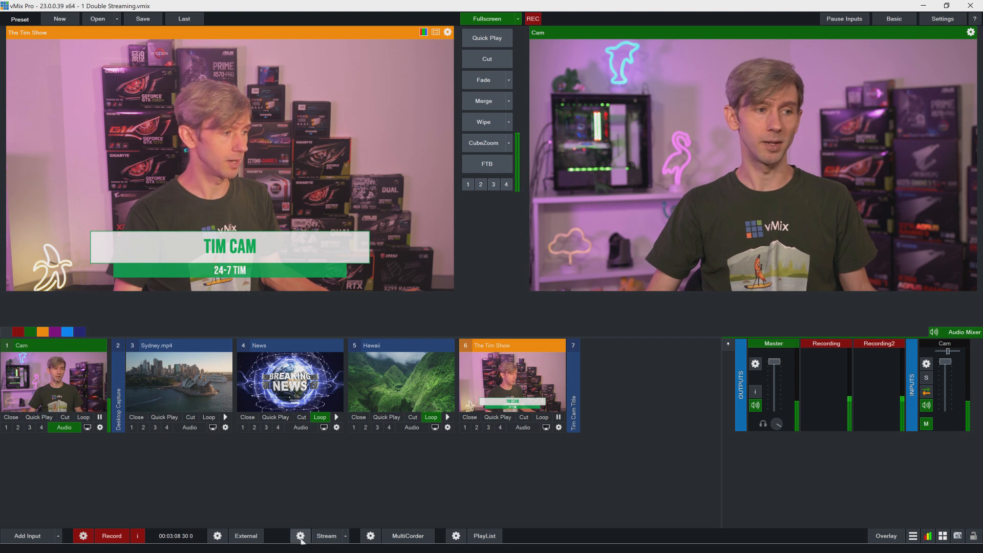
- Set the video source in stream 2's streaming quality settings to Output 2 and save the quality settings
{"action": "left_click", "coordinate": [301, 536]}
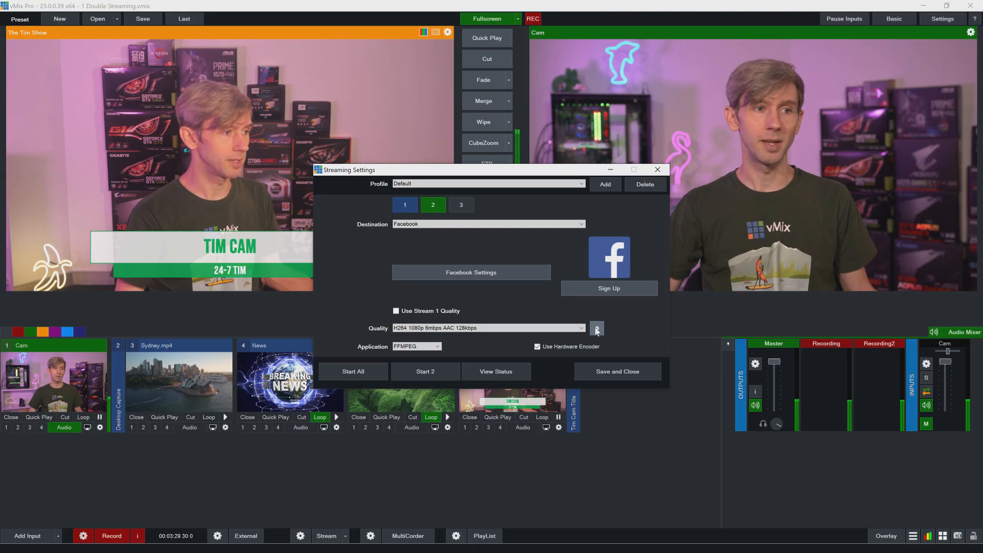
{"action": "left_click", "coordinate": [596, 329]}
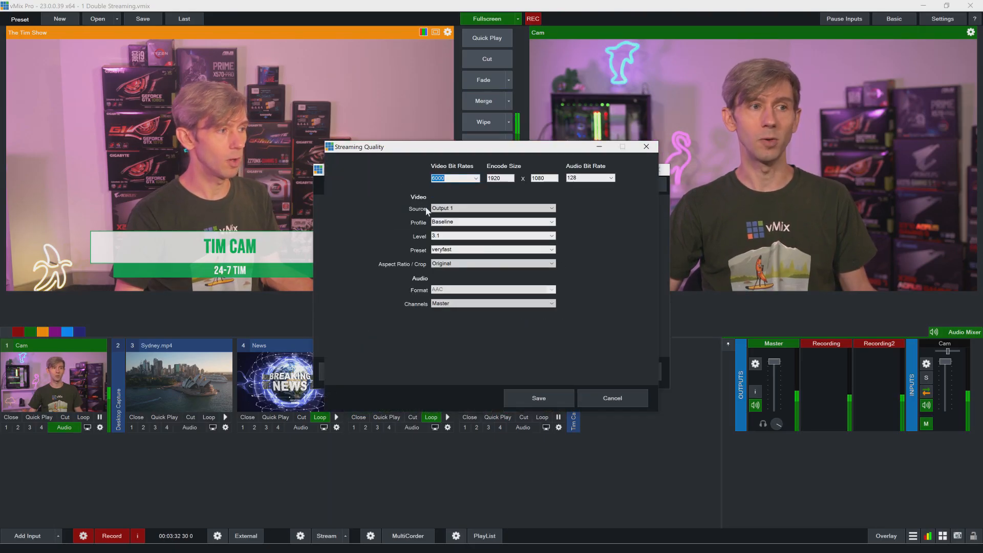
{"action": "left_click", "coordinate": [446, 210]}
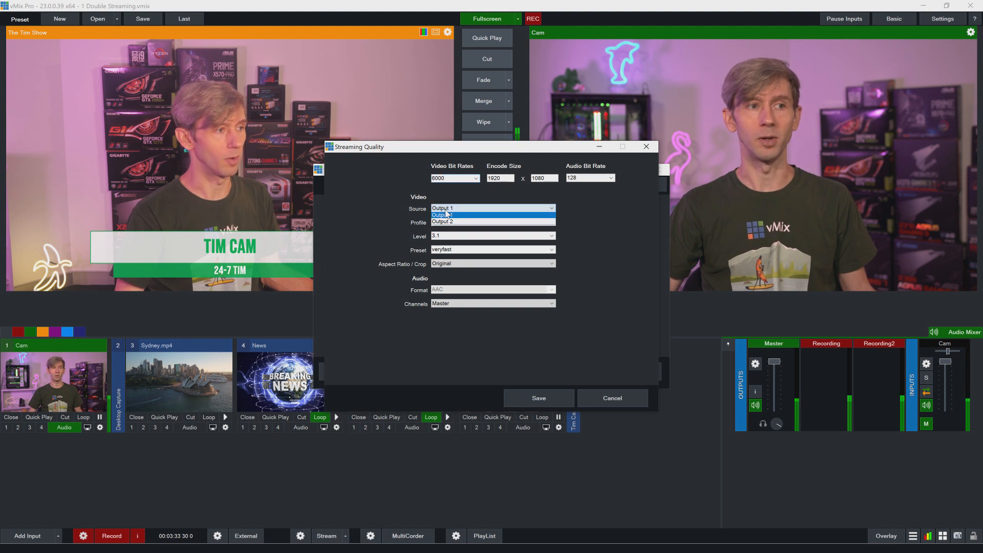
{"action": "left_click", "coordinate": [452, 223]}
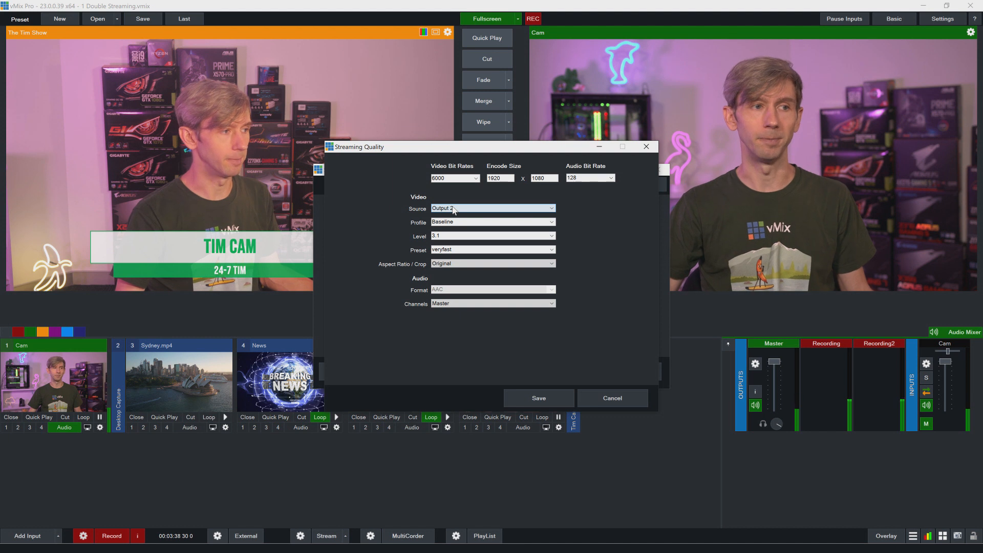
{"action": "left_click", "coordinate": [444, 305]}
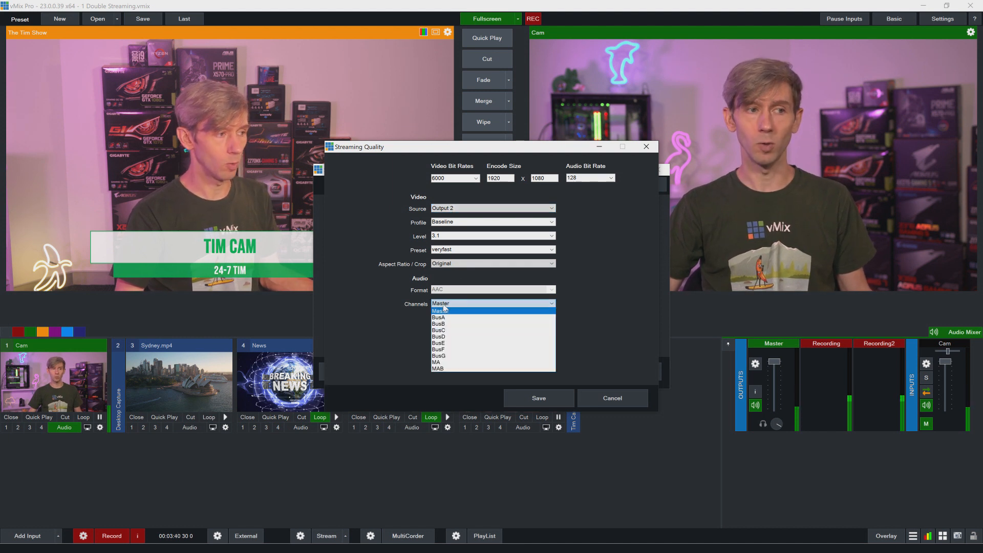
{"action": "left_click", "coordinate": [388, 320]}
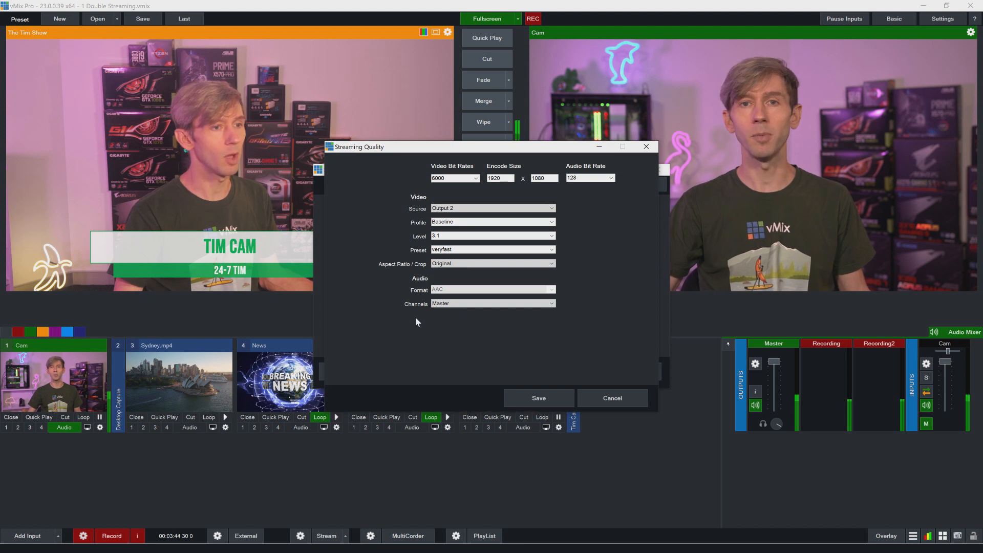
{"action": "left_click", "coordinate": [546, 398]}
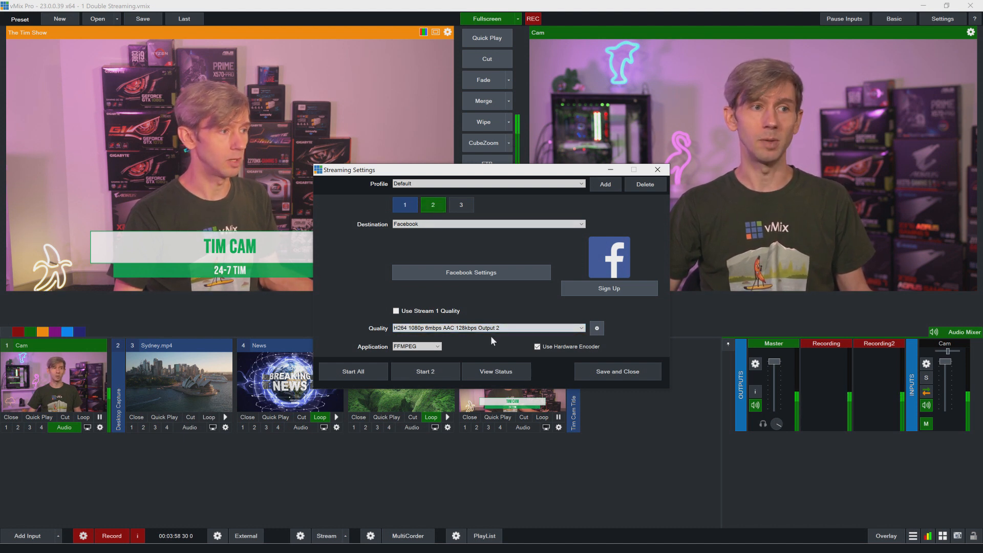
- Check the destination and quality of stream 1 against stream 2, and save and close the streaming settings
{"action": "left_click", "coordinate": [407, 210]}
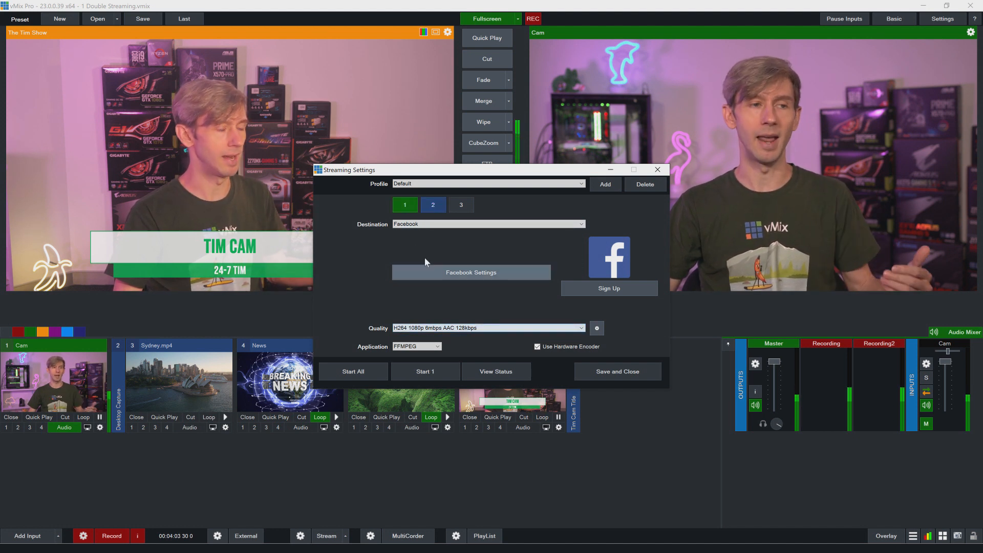
{"action": "left_click", "coordinate": [435, 206]}
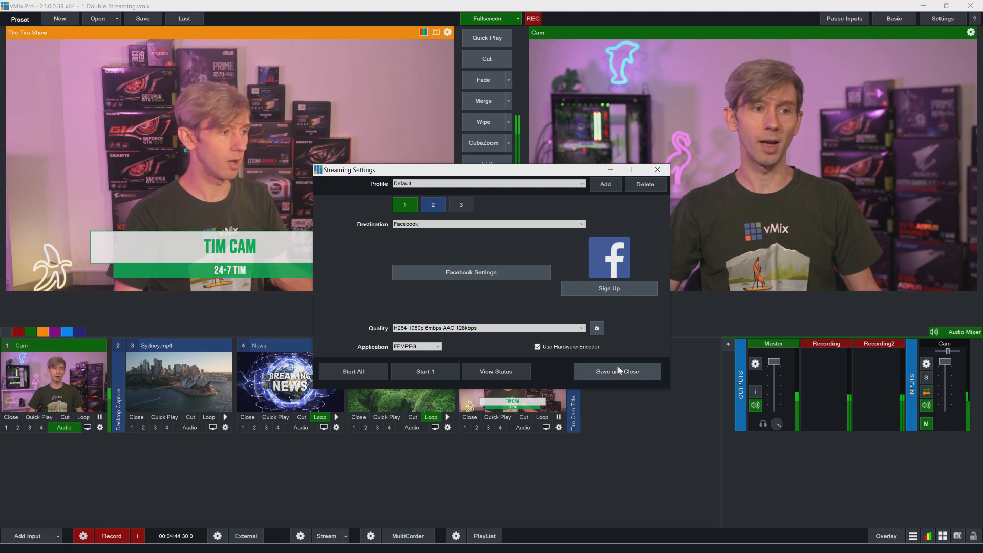
{"action": "left_click", "coordinate": [624, 374]}
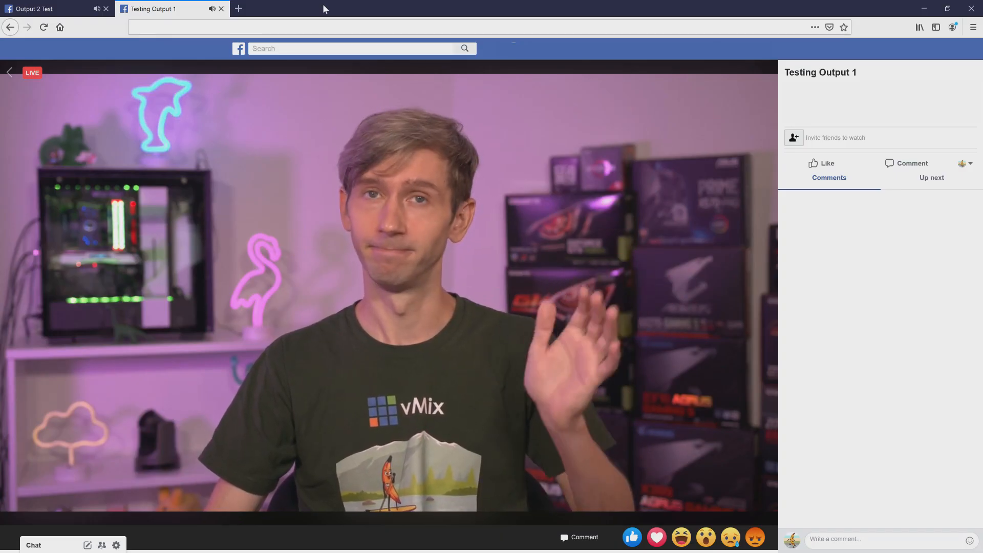
- Compare the Output 2 Test and Testing Output 1 live streams on Facebook in the browser
{"action": "left_click", "coordinate": [76, 16]}
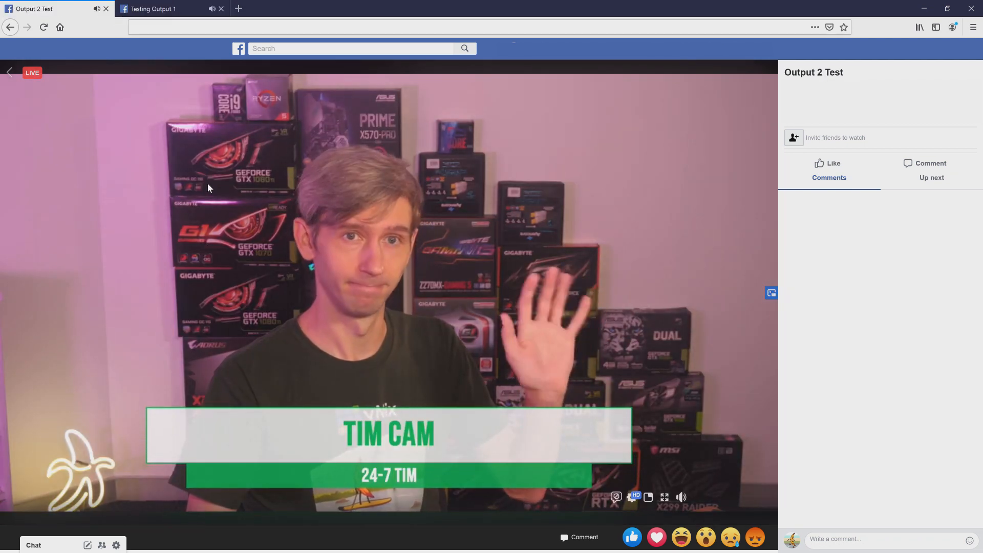
{"action": "left_click", "coordinate": [153, 10]}
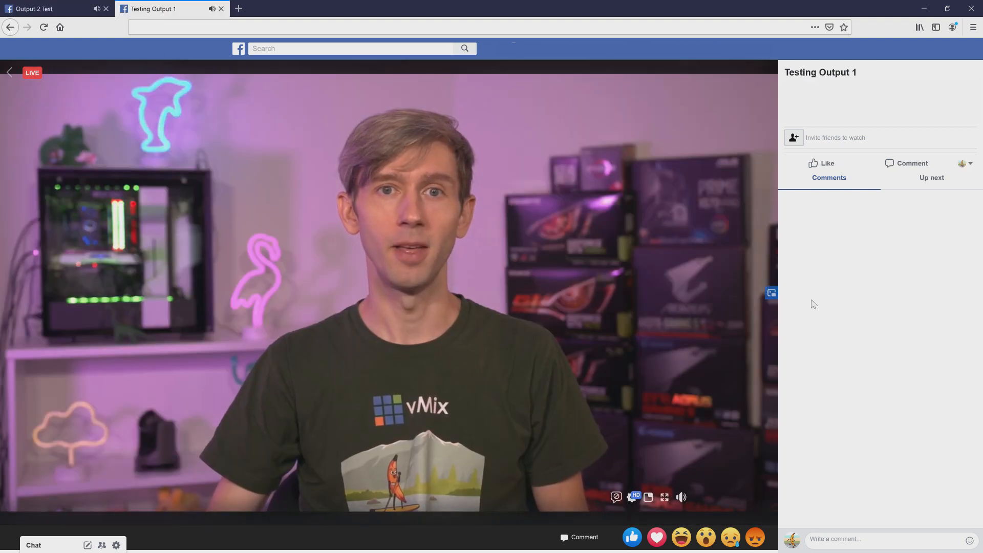
{"action": "left_click", "coordinate": [60, 8]}
{"action": "left_click", "coordinate": [171, 9]}
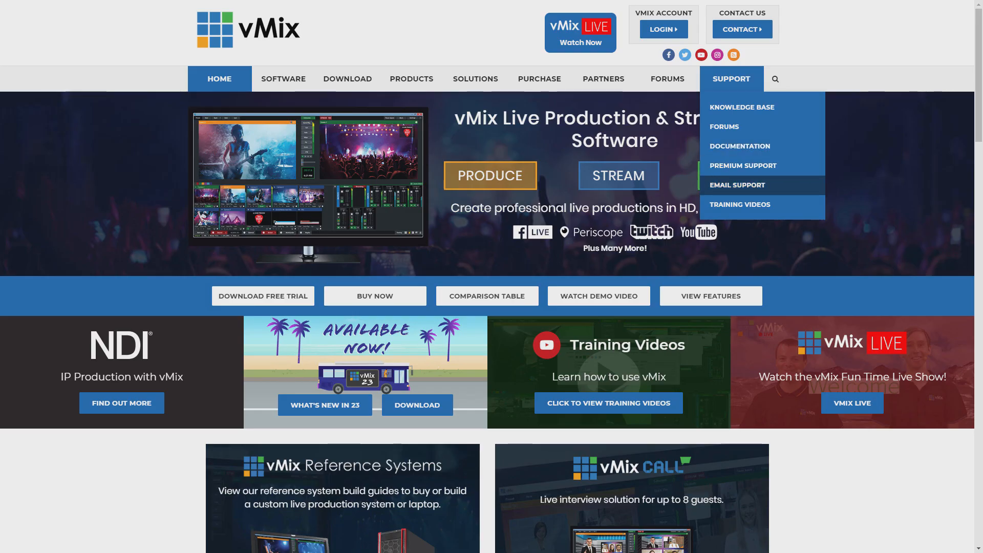
- Open the Email Support contact page on the vMix website
{"action": "left_click", "coordinate": [737, 184]}
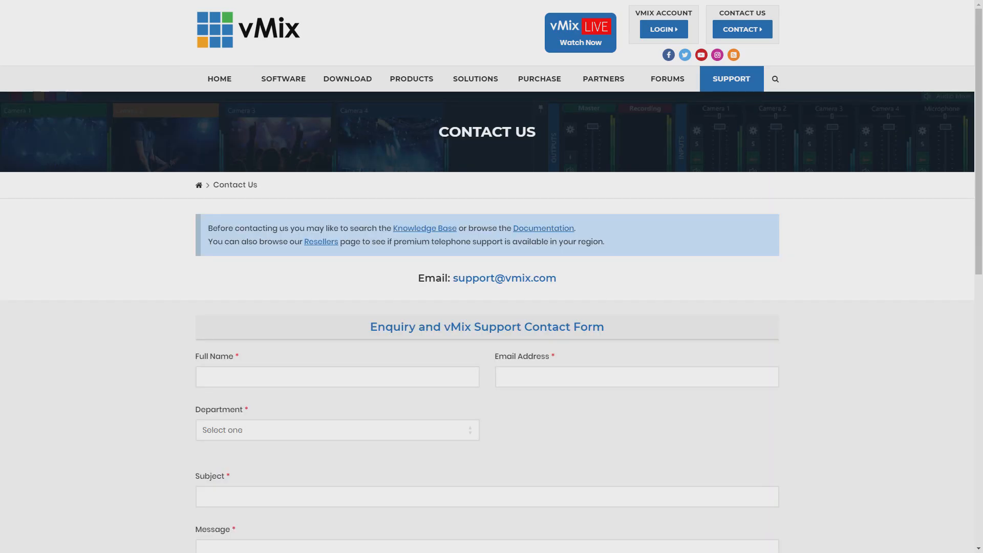